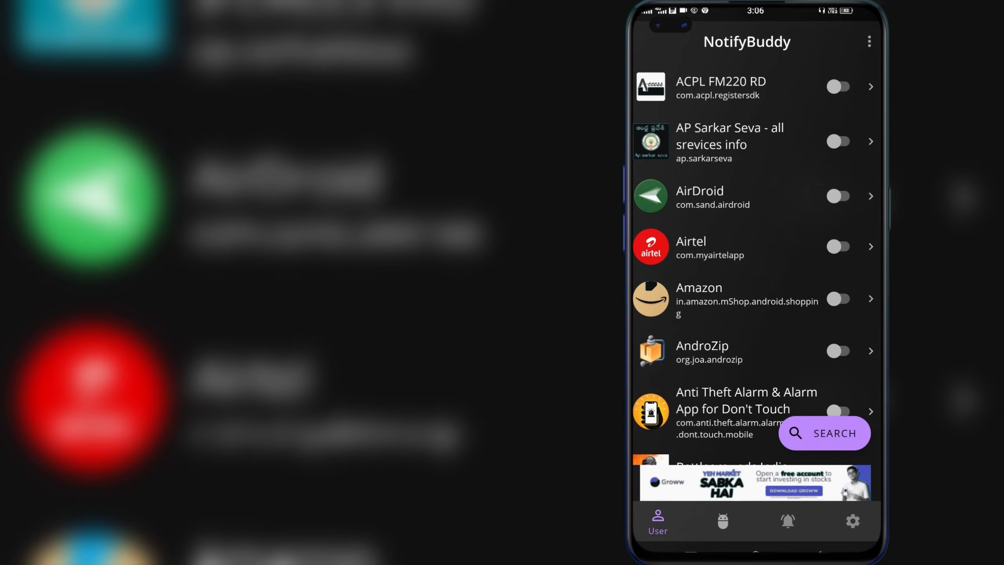
scroll(777, 161, "down", 5)
scroll(793, 240, "down", 5)
scroll(793, 233, "down", 5)
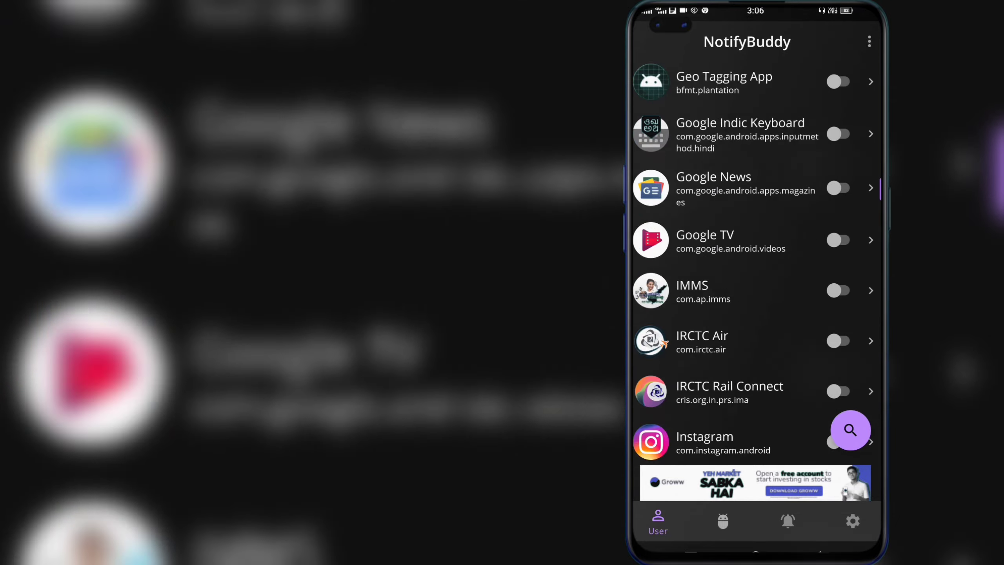
scroll(795, 171, "down", 5)
scroll(795, 172, "down", 10)
scroll(802, 168, "down", 10)
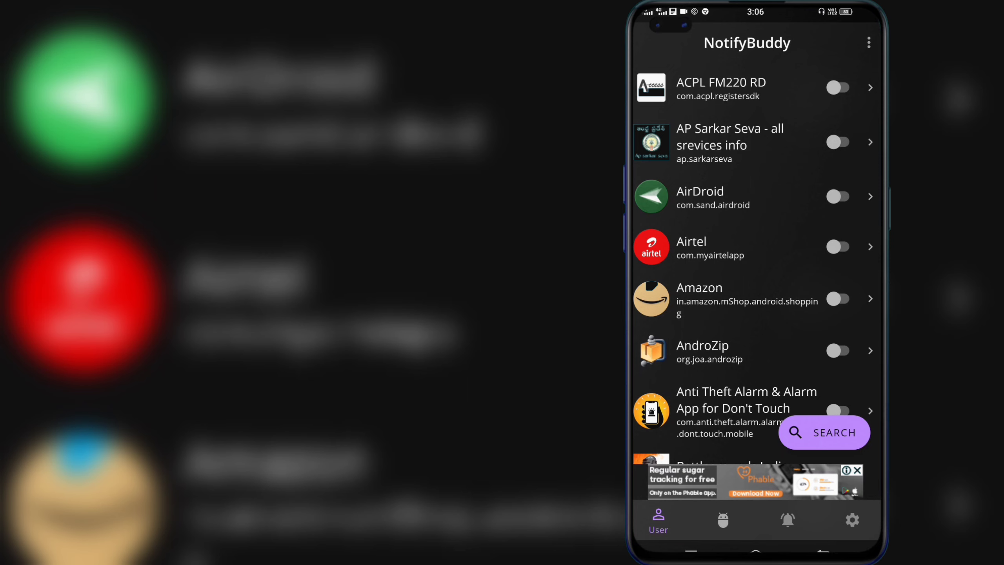
- Check the Settings tab: LED enabled, app icons as LEDs, icon-based colour and auto brightness on
left_click(852, 519)
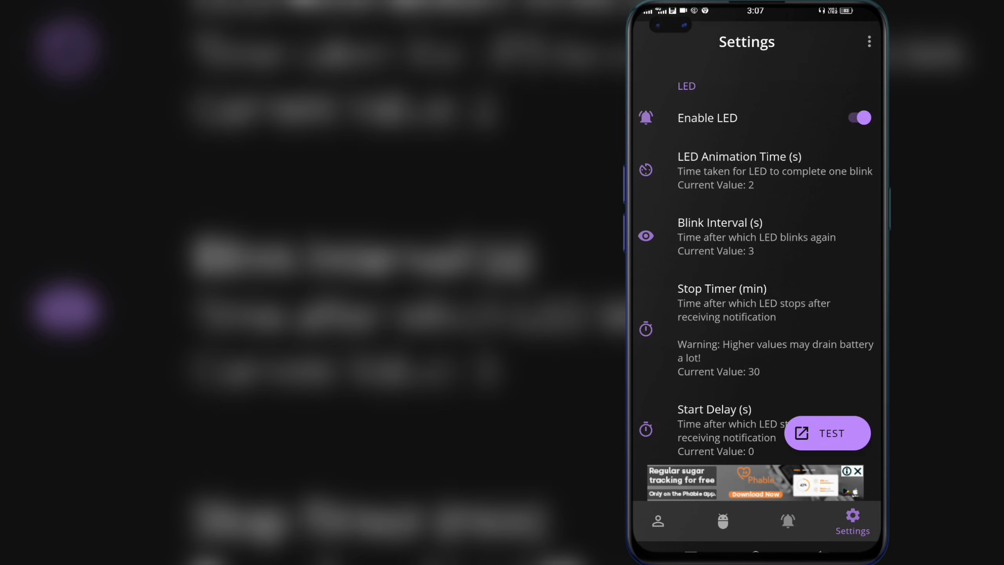
scroll(798, 211, "down", 3)
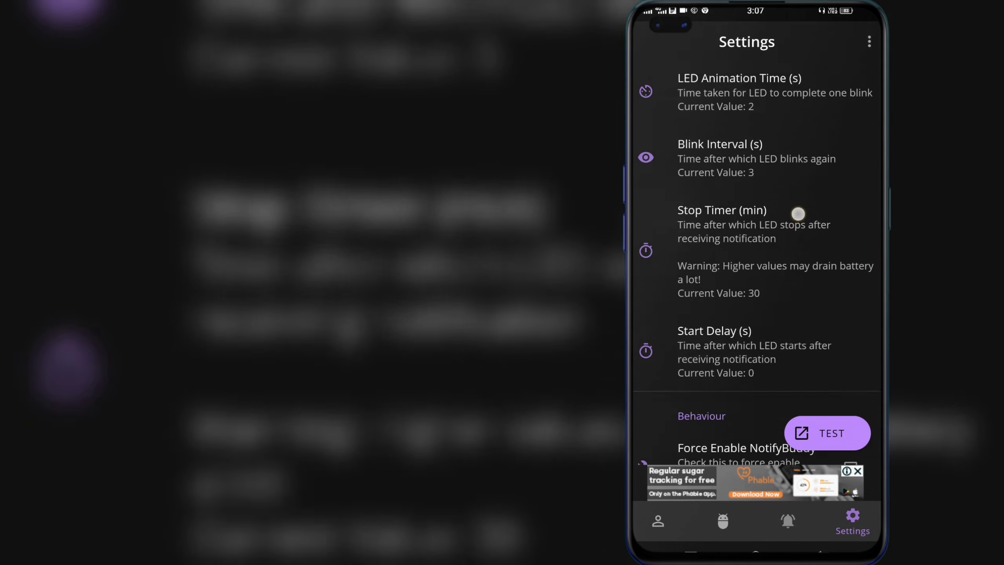
scroll(798, 237, "down", 3)
scroll(798, 237, "down", 5)
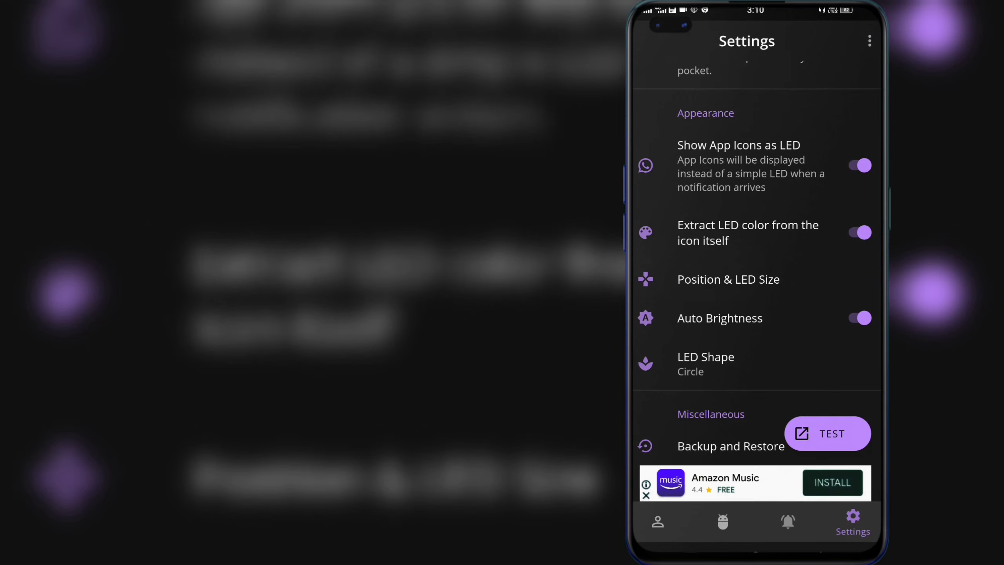
- Scroll the User app list down to WhatsApp, then search 'g' and launch GB WhatsApp
left_click(657, 522)
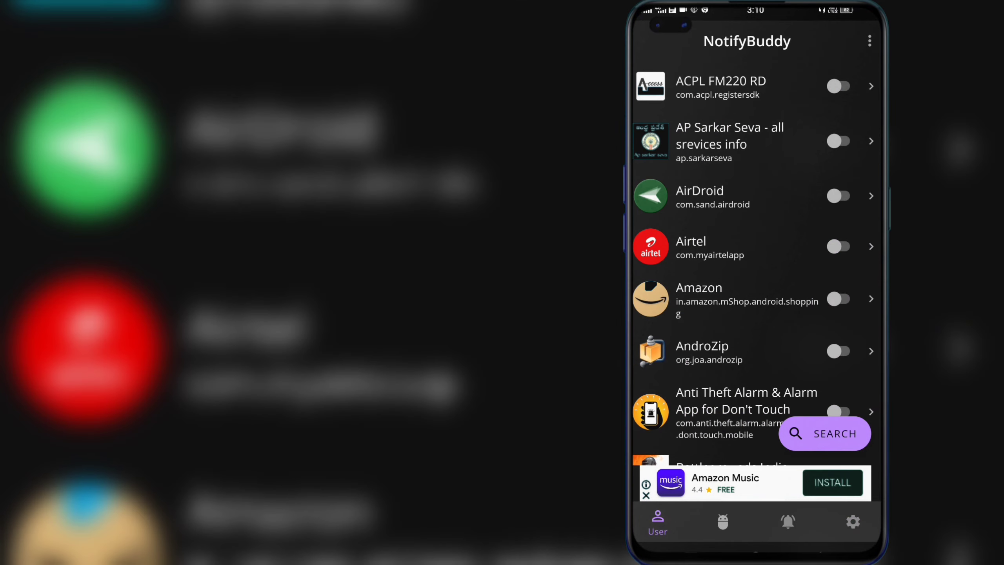
scroll(755, 257, "down", 10)
scroll(755, 257, "down", 10)
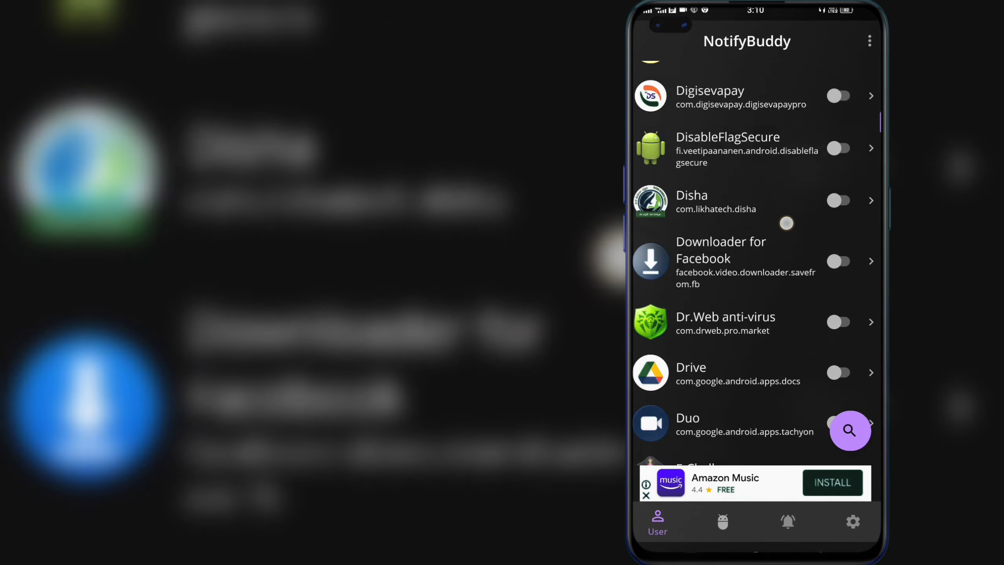
scroll(755, 257, "down", 10)
scroll(755, 257, "down", 10)
scroll(755, 256, "down", 10)
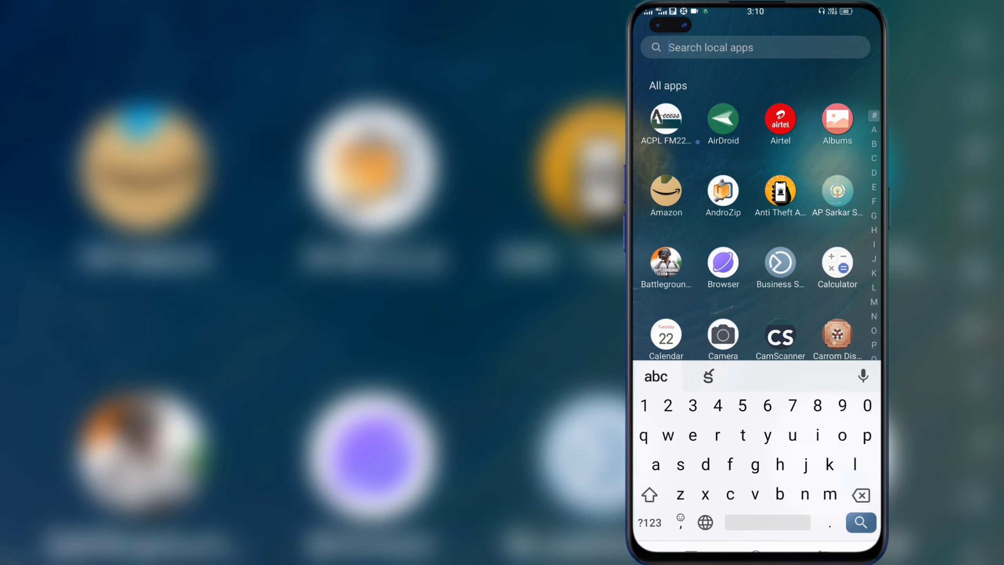
type("g")
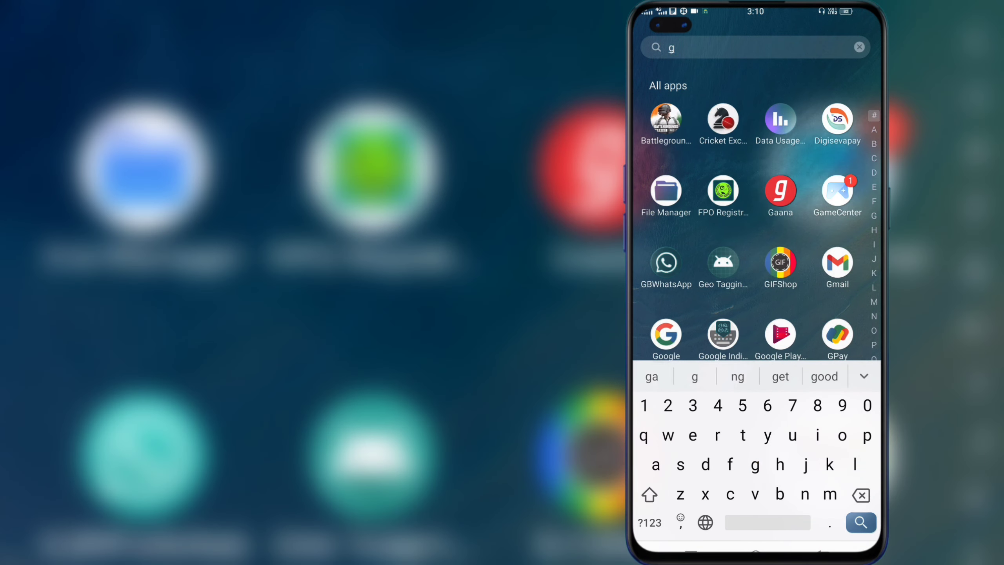
left_click(666, 262)
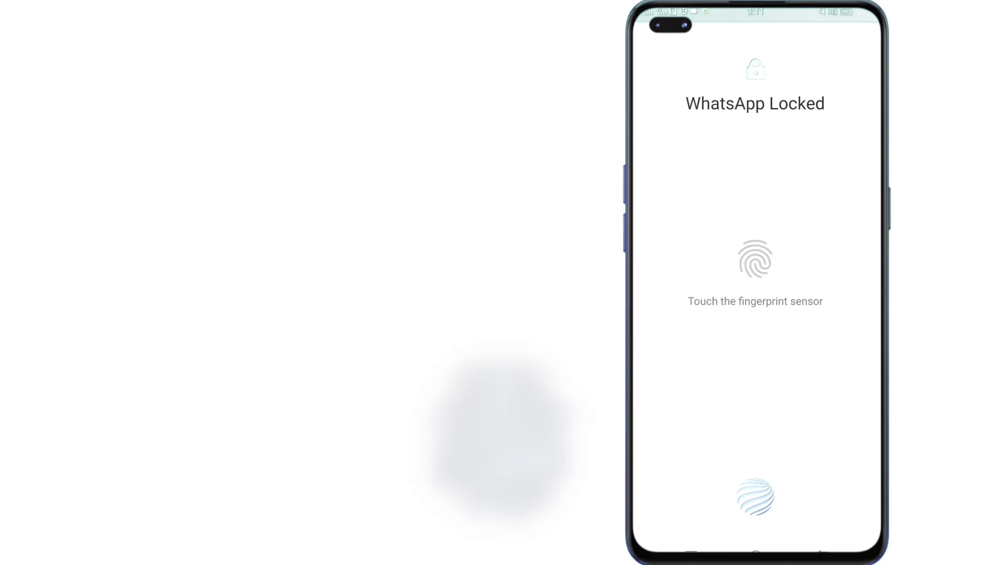